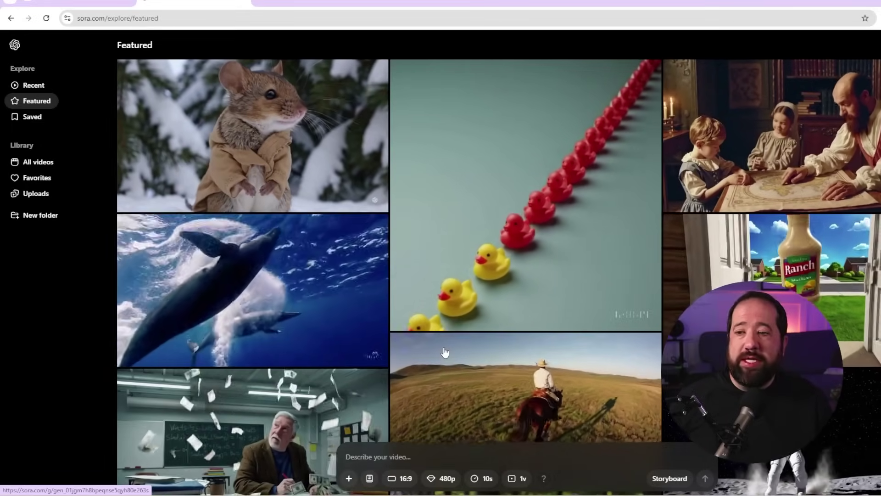
Preview the Painted Street Delight video from Featured, then close it.
scroll(594, 249, "down", 7)
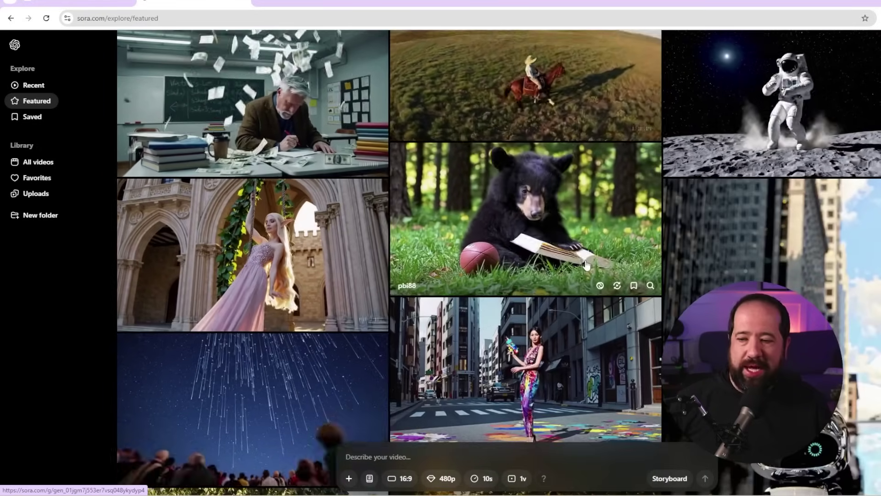
scroll(596, 255, "down", 4)
left_click(505, 229)
mouse_move(431, 454)
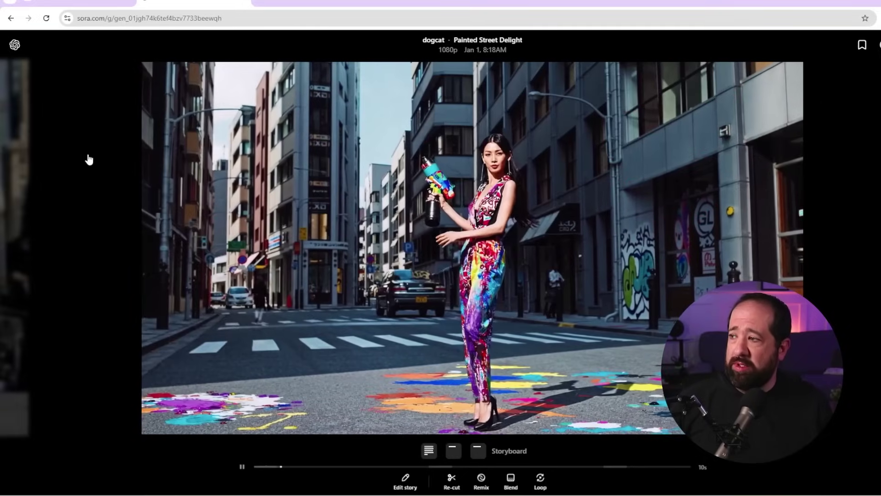
left_click(89, 159)
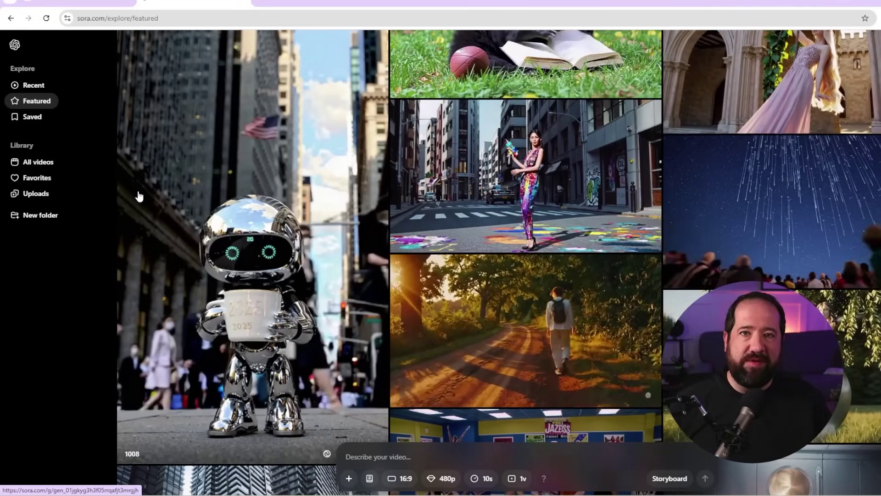
Keep 16:9 aspect ratio, 480p resolution, 10-second duration and a single variation.
left_click(488, 454)
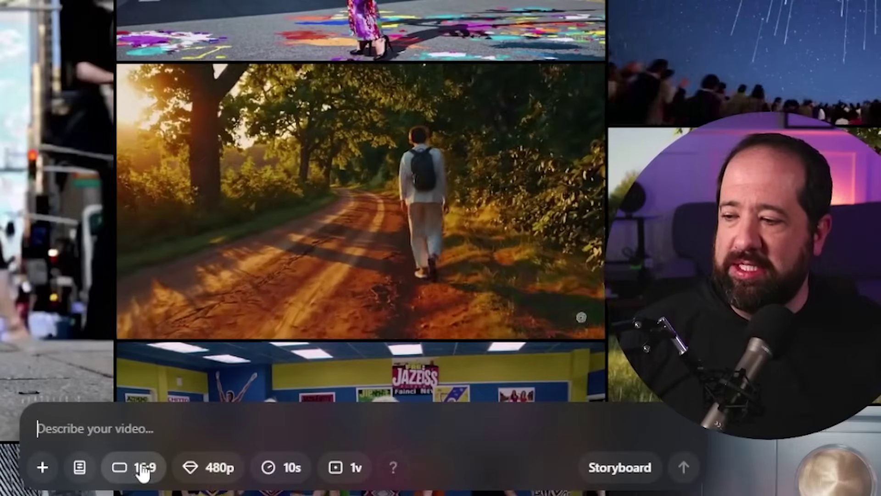
left_click(140, 473)
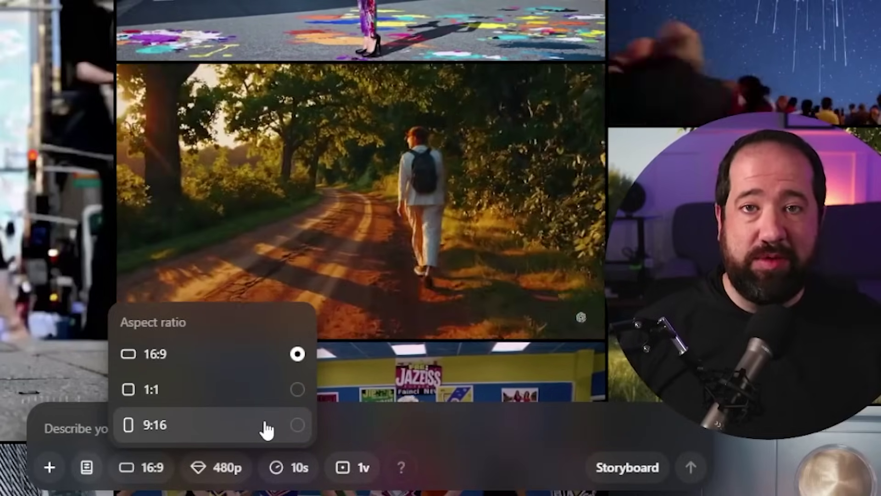
left_click(220, 473)
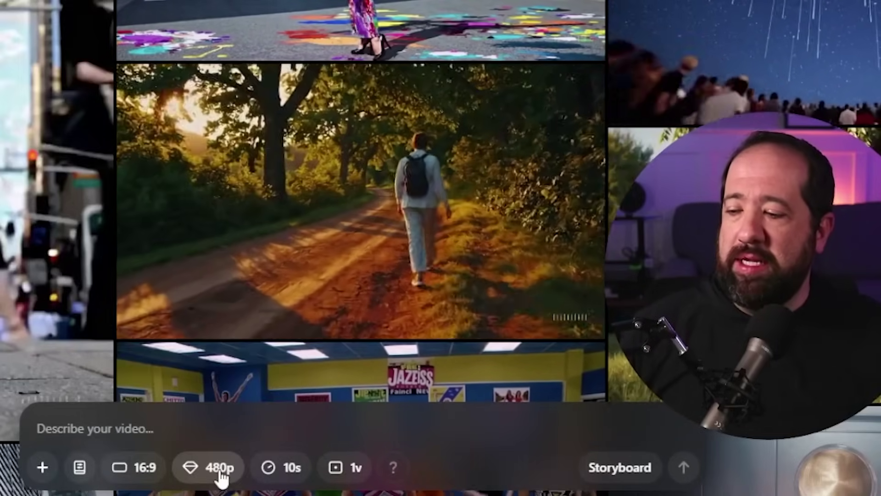
left_click(220, 473)
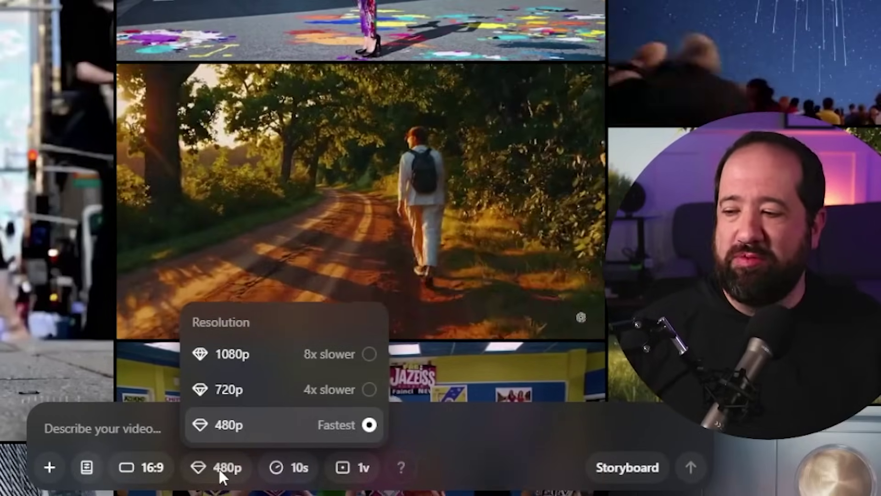
left_click(301, 472)
left_click(290, 470)
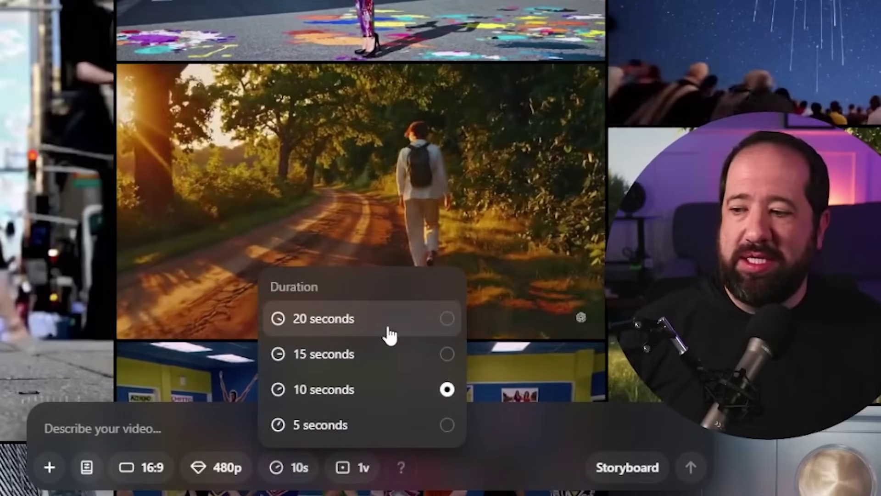
left_click(363, 480)
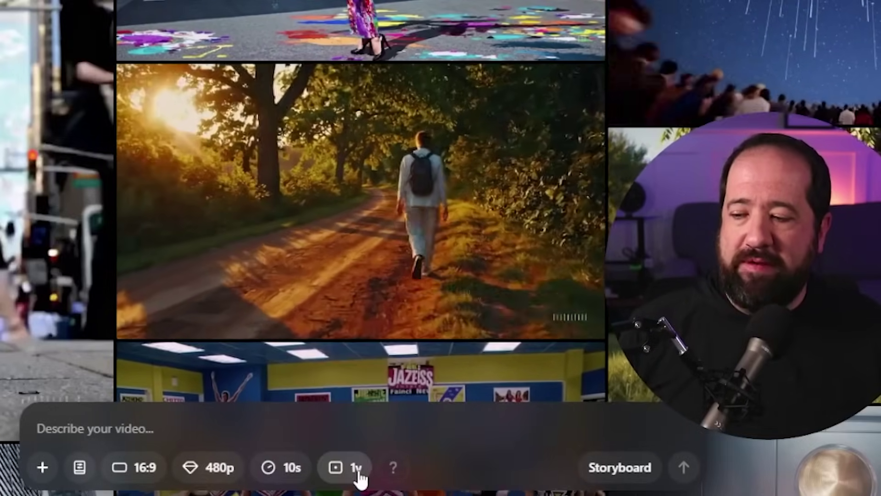
left_click(358, 472)
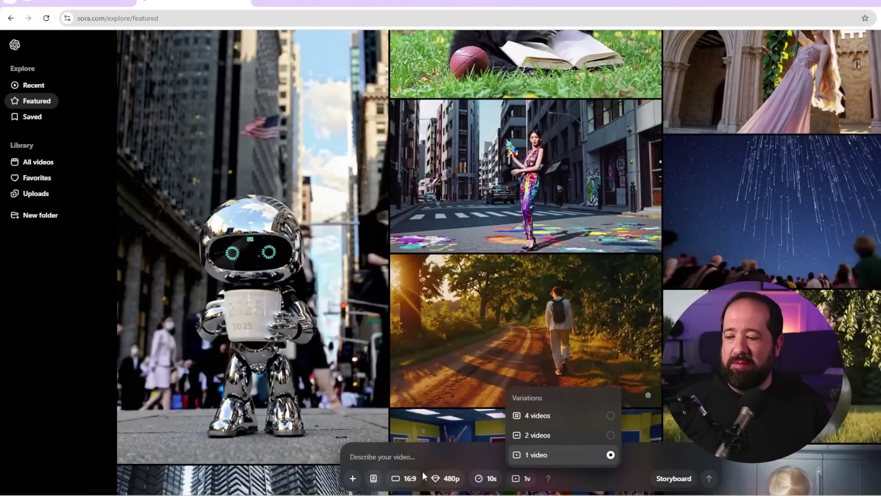
left_click(423, 456)
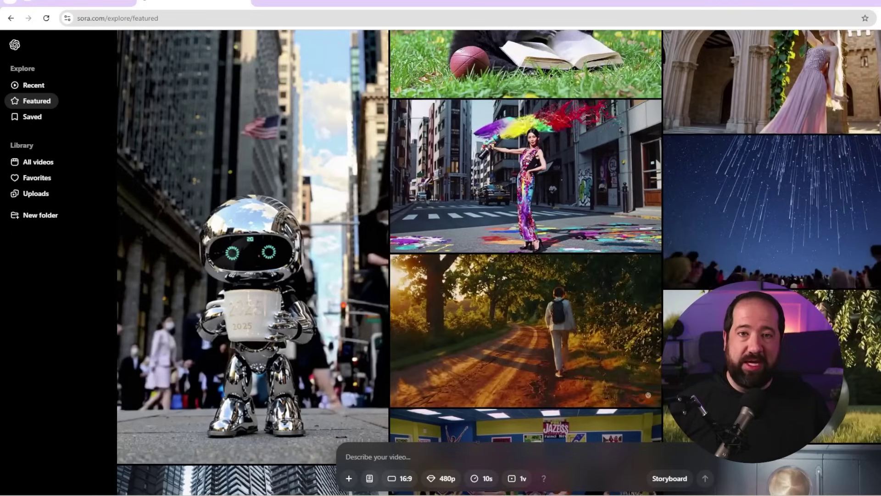
Enter the prompt 'realistic footage of fish swimming underwater', correcting the misspelling.
type("realistic f")
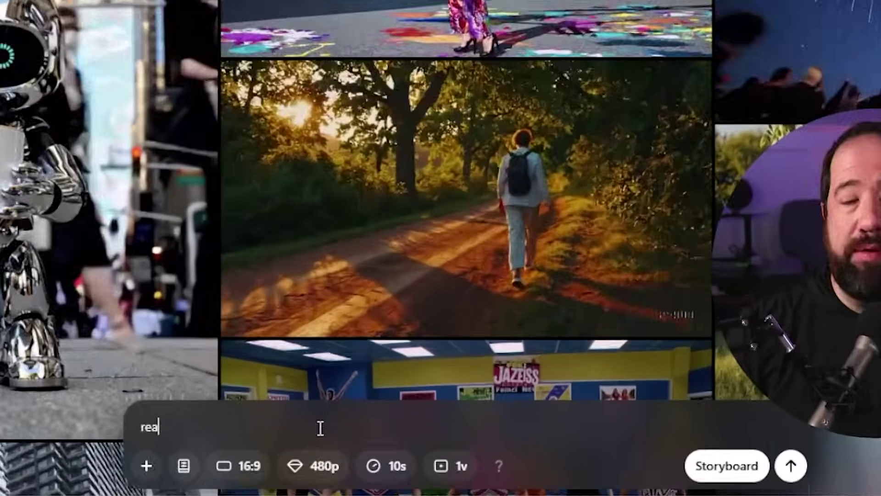
type("ootage of ")
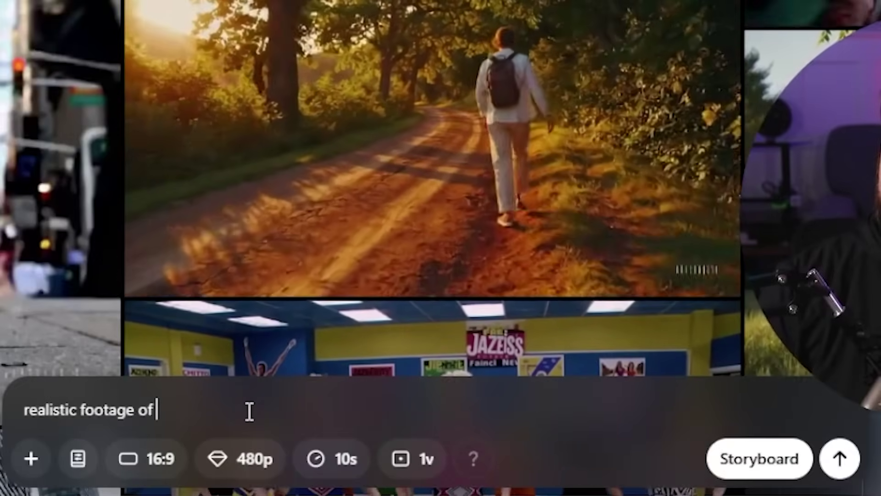
type("fish swimming undre")
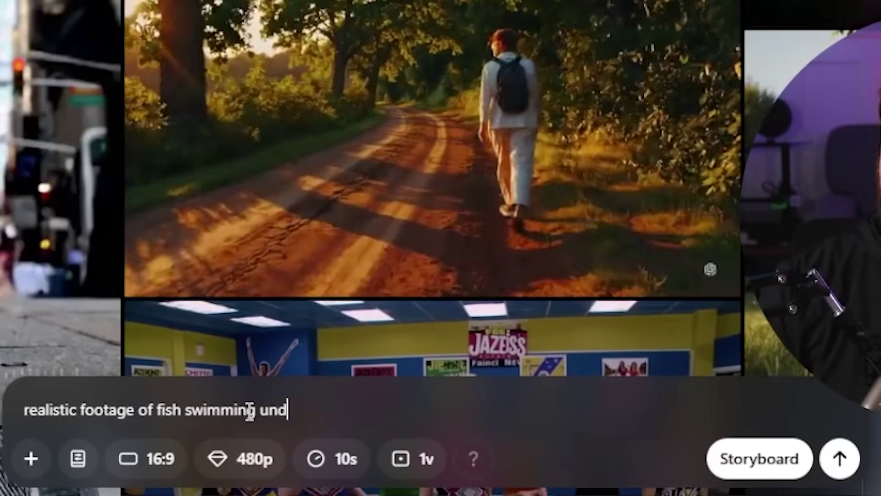
key("BackSpace")
key("BackSpace")
type("er")
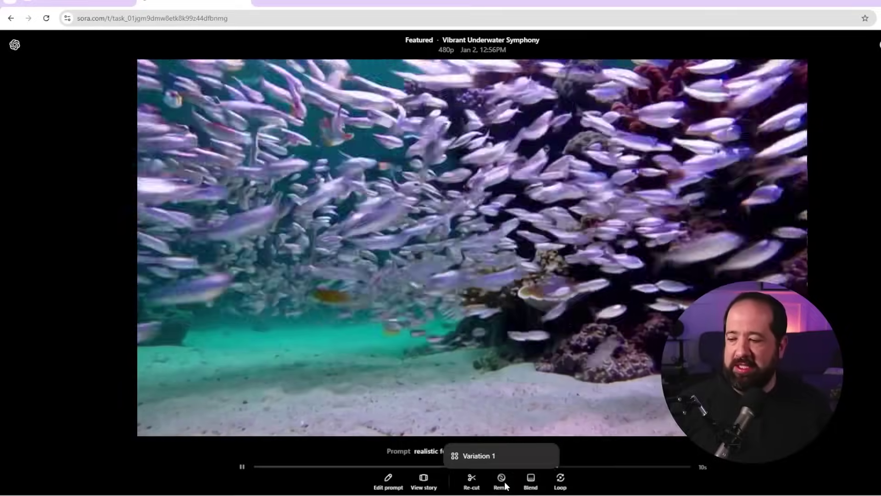
Remix Variation 1 with the prompt 'add a great white shark swimming into view'.
left_click(504, 483)
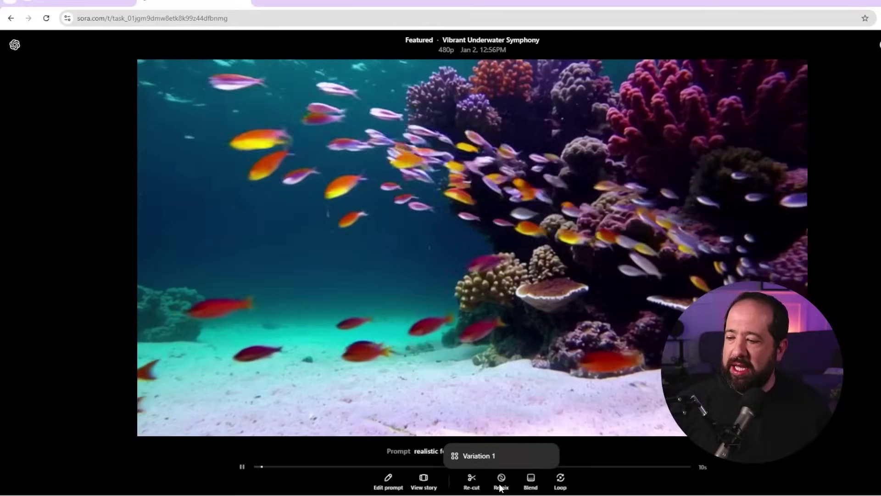
left_click(513, 459)
type("add a great w")
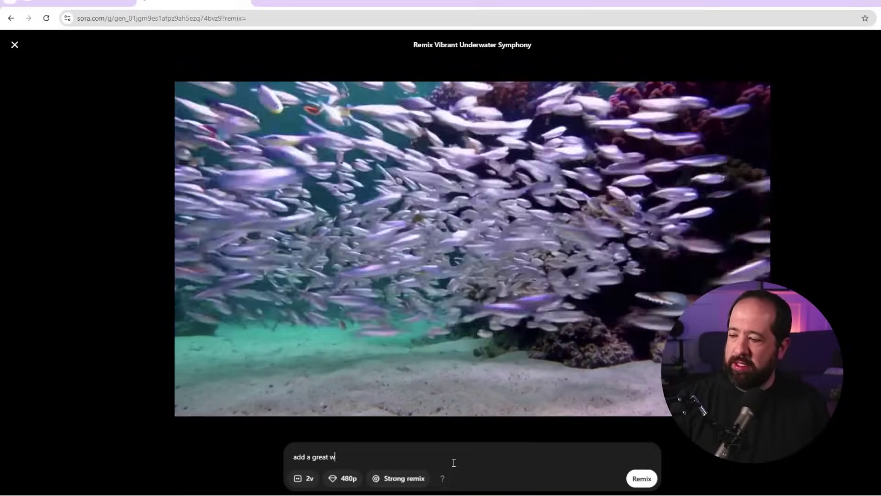
type("hite shark swimmi")
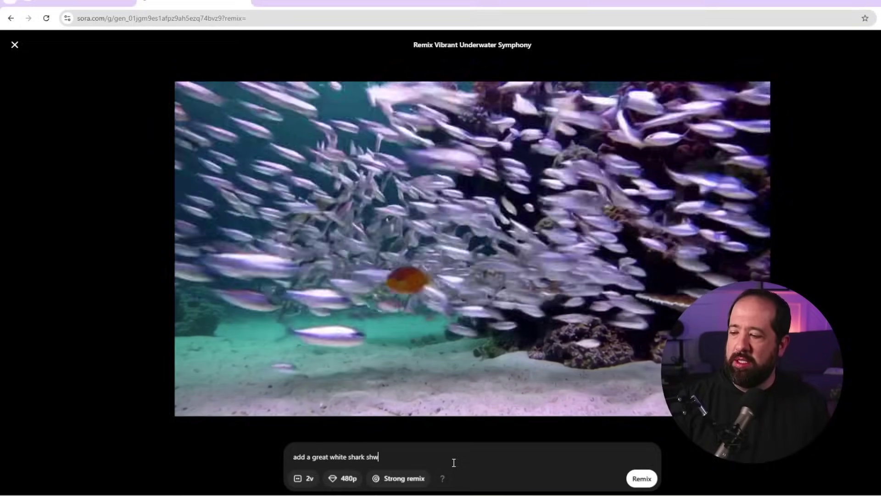
type("ng into view")
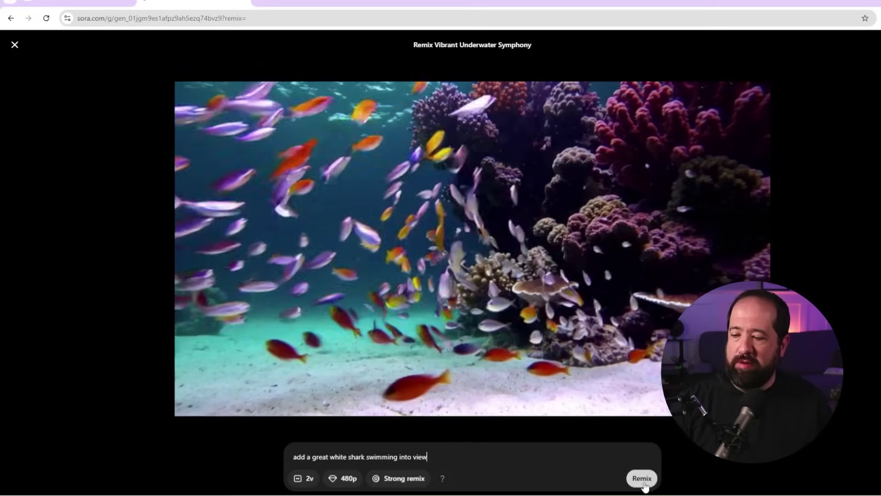
left_click(642, 479)
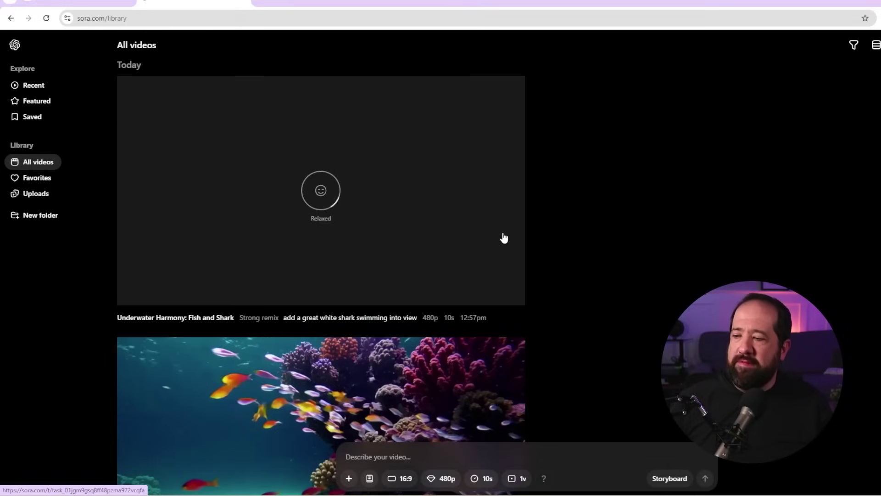
scroll(642, 271, "down", 2)
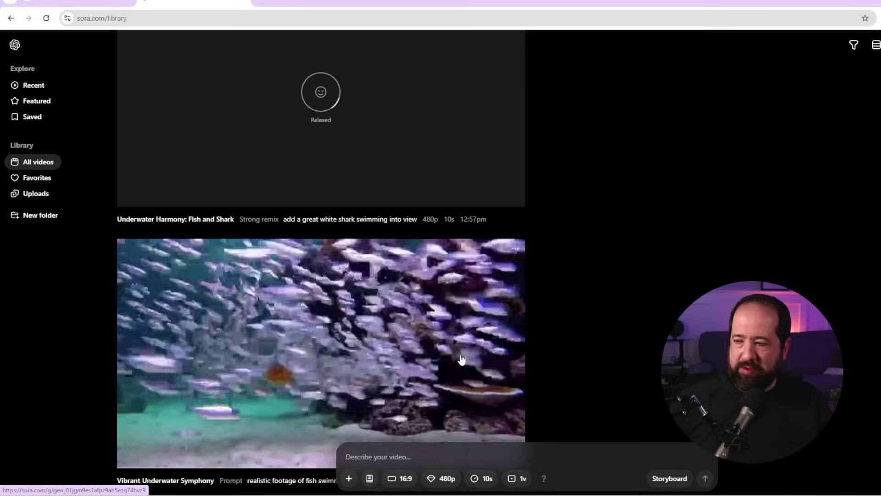
scroll(317, 338, "up", 1)
scroll(316, 339, "up", 2)
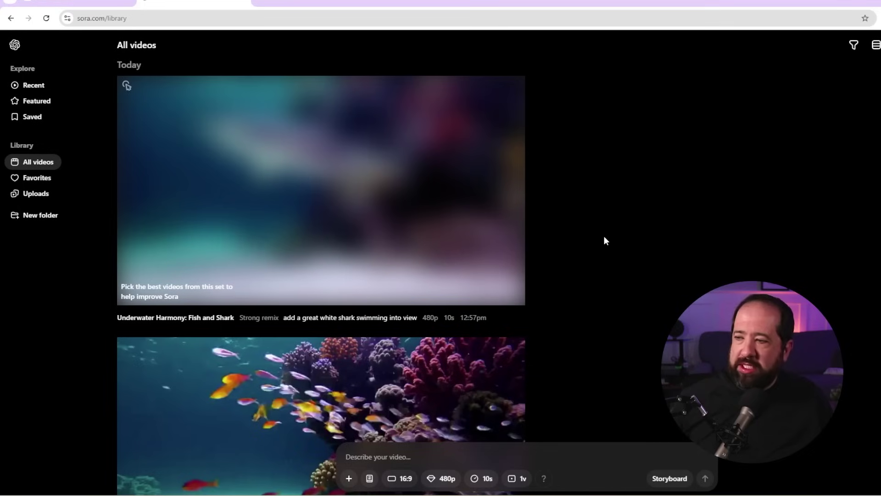
Open the finished Fish and Shark video set and dismiss the Help improve Sora notice.
left_click(413, 214)
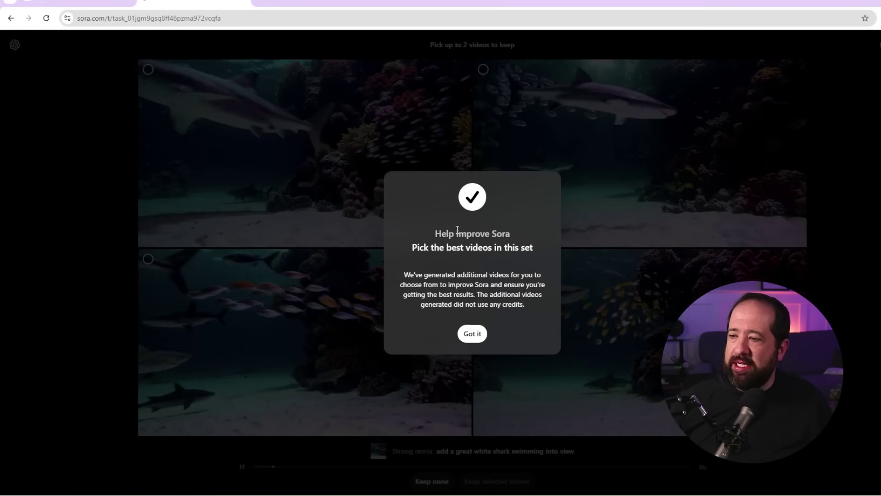
left_click(472, 334)
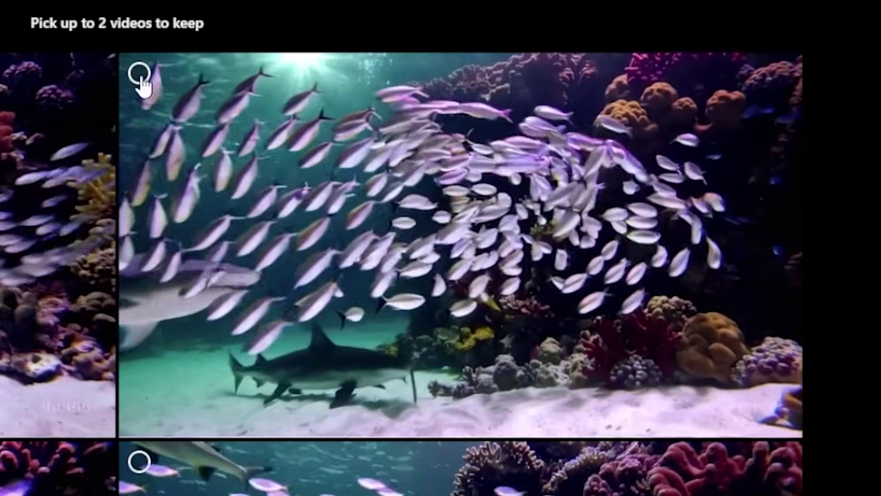
Mark the preferred shark variation to keep.
left_click(140, 73)
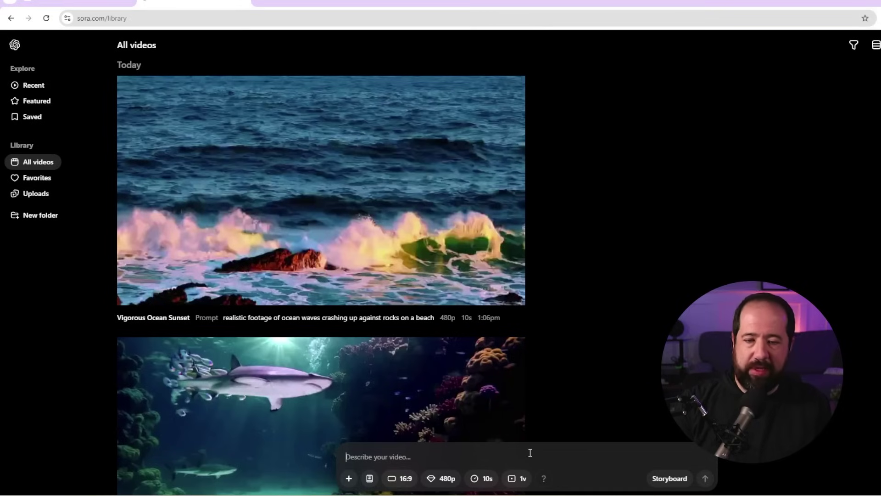
Describe a rock band of toddlers playing instruments and expand it into a storyboard.
type("a rock band made up of a group of toddlers, all playing instruments")
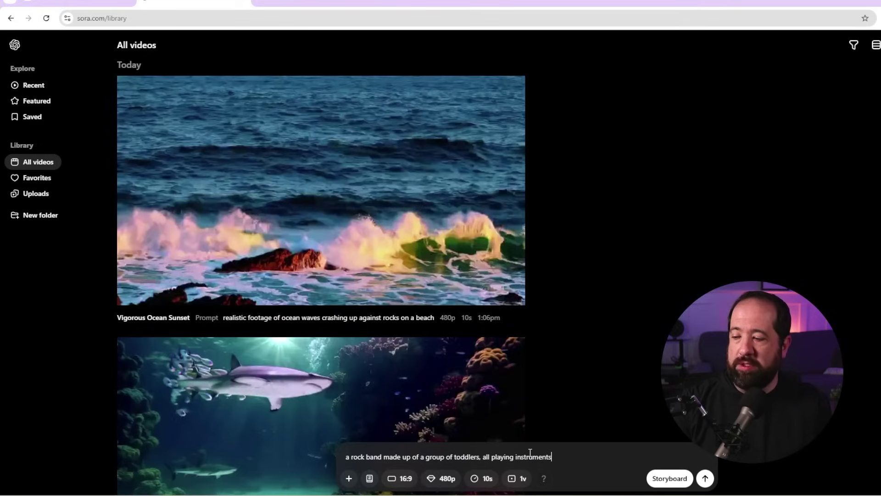
left_click(663, 482)
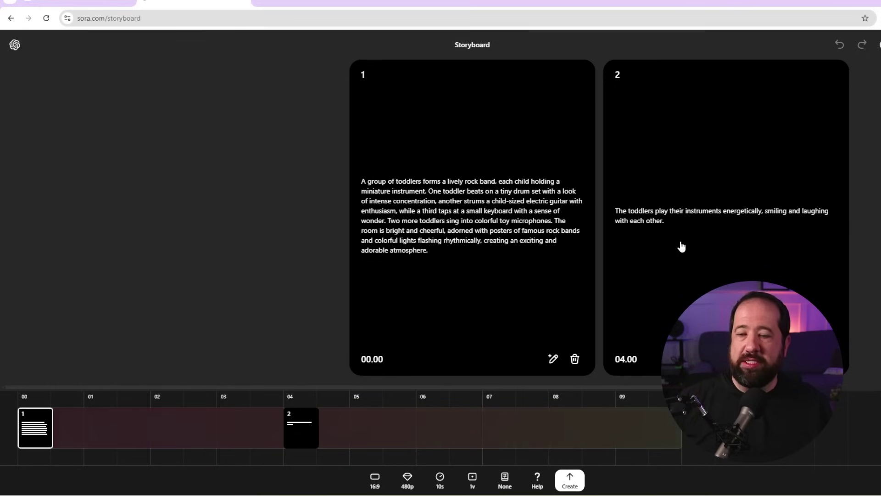
Bring up the second storyboard scene card for review.
left_click(663, 224)
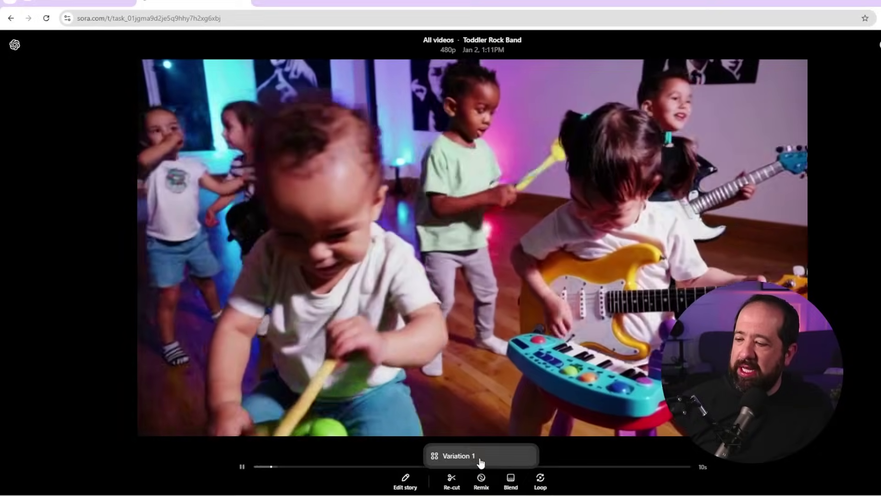
Remix Toddler Rock Band with the prompt 'put the kids in 90's rock band attire'.
left_click(481, 480)
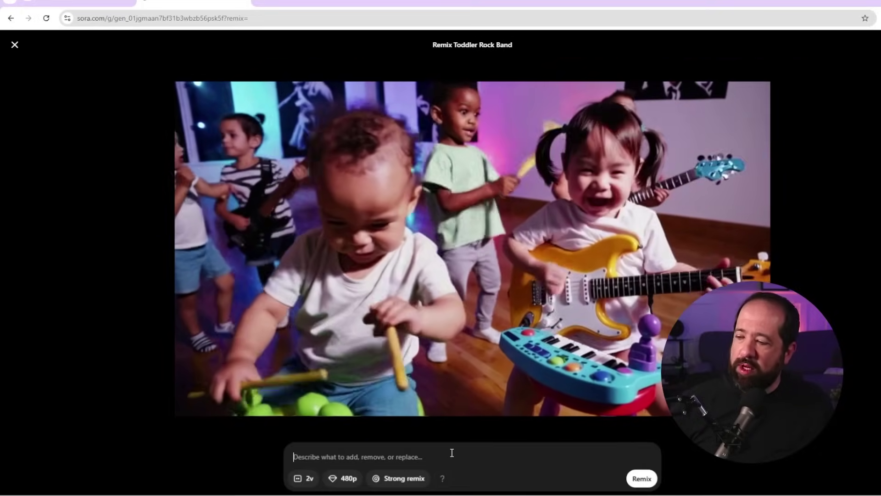
type("put")
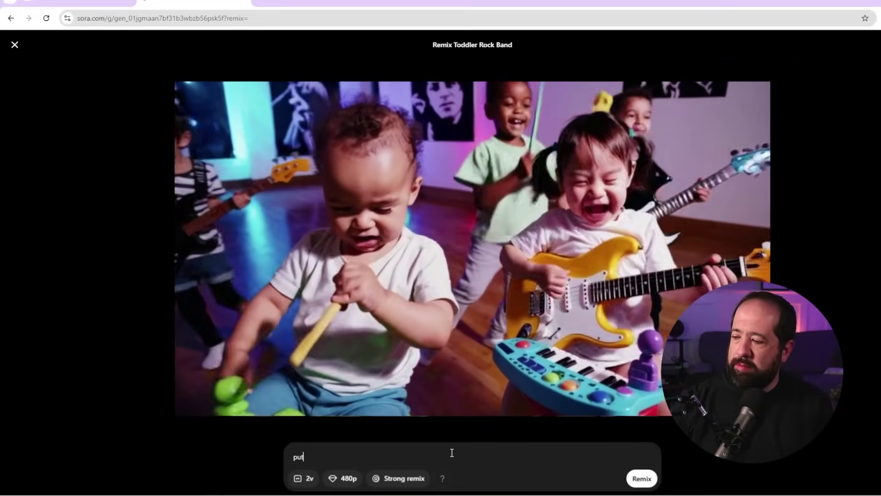
type(" the kids in 90's ")
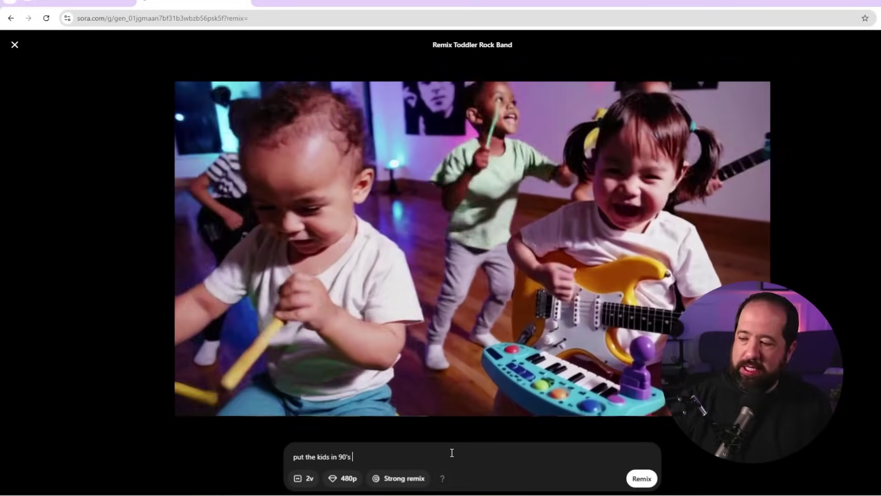
type("rock band attire")
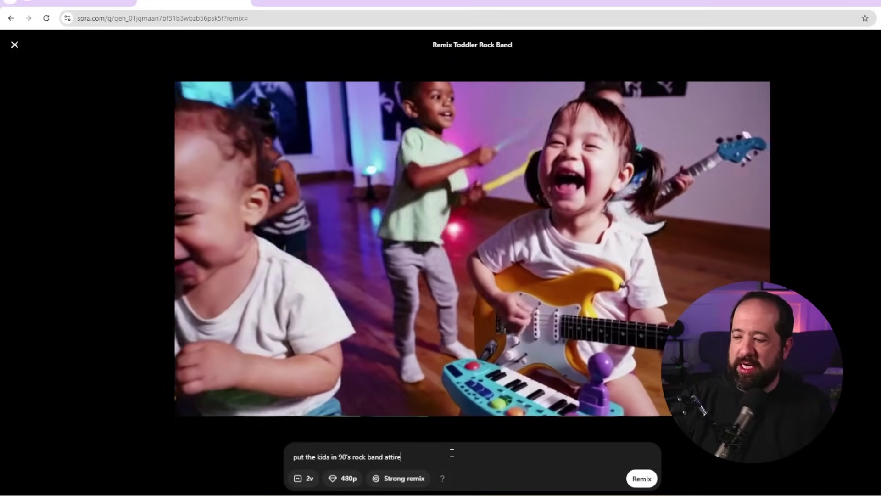
left_click(647, 479)
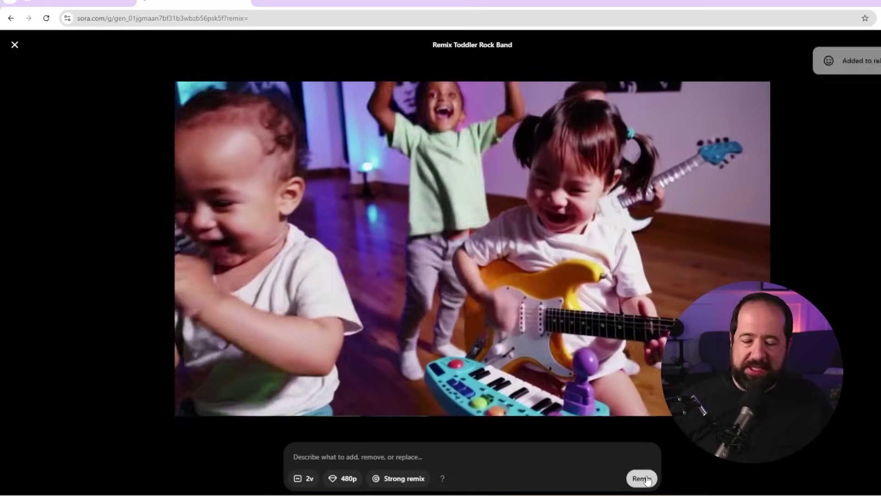